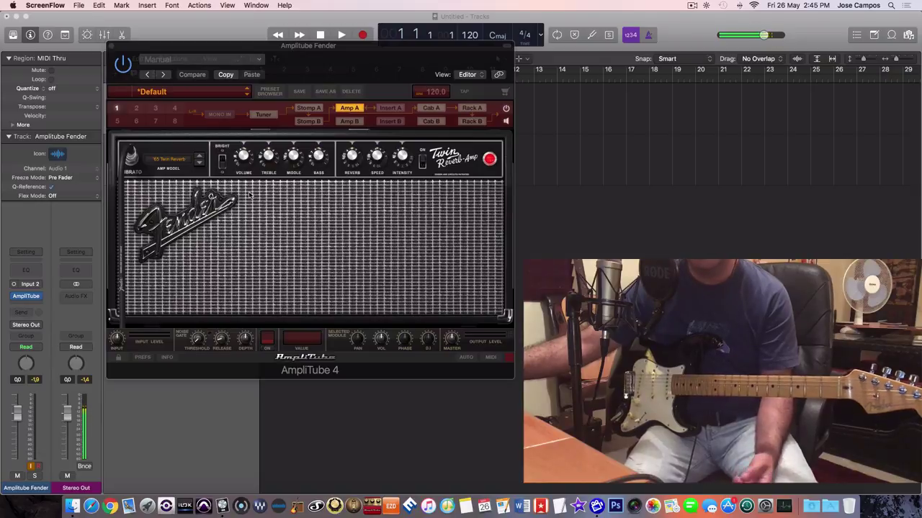
# Look through the amp model list and keep the '65 Twin Reverb selected
pyautogui.click(186, 164)
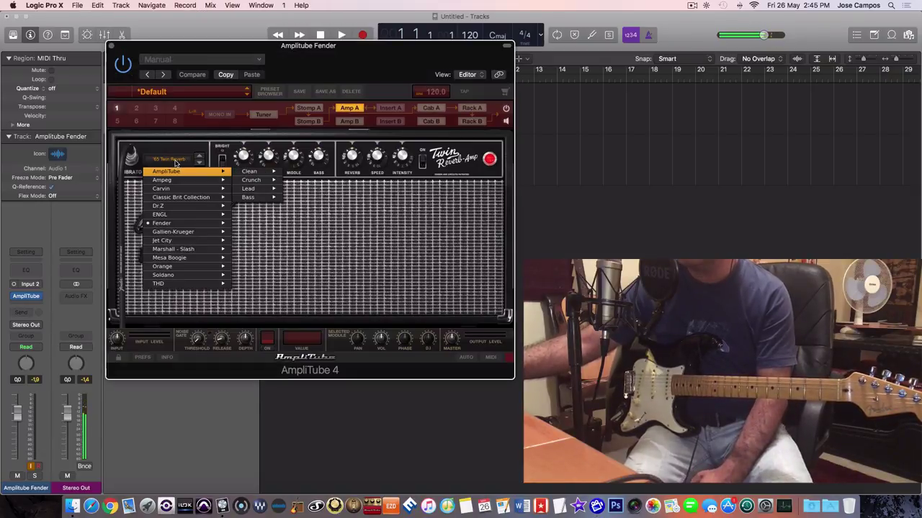
pyautogui.moveTo(187, 223)
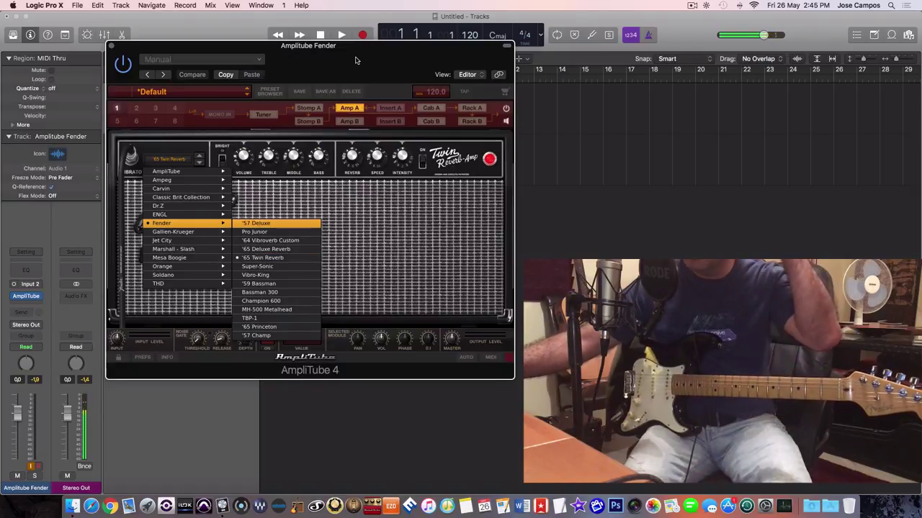
pyautogui.click(290, 257)
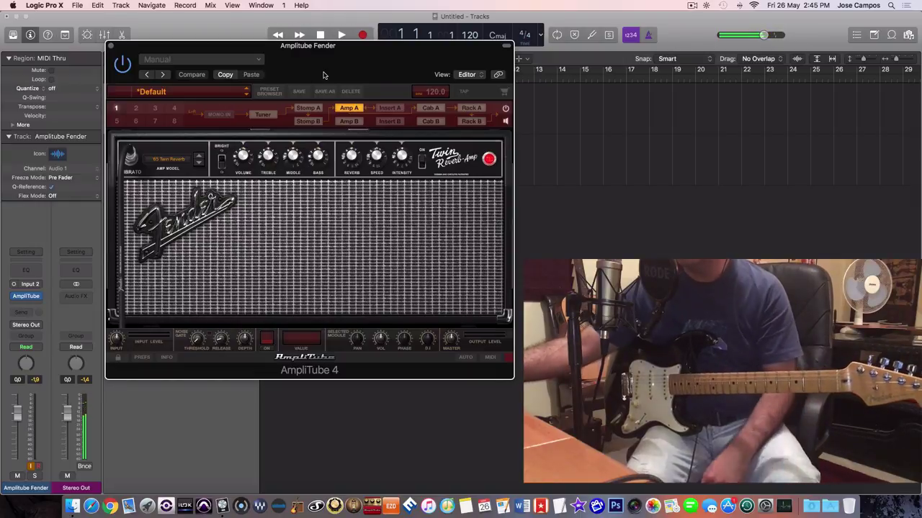
# Switch on the tuner at 440.00 Hz, muting and then unmuting the signal
pyautogui.click(263, 115)
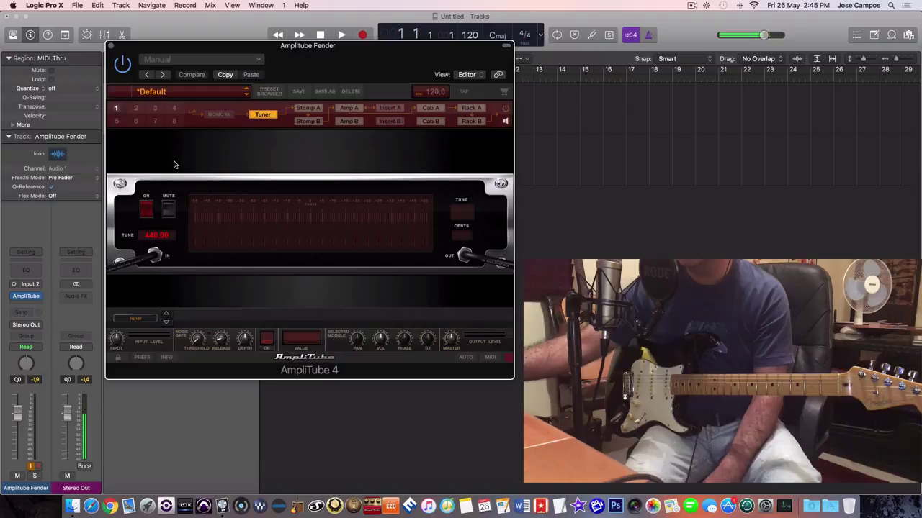
pyautogui.click(148, 210)
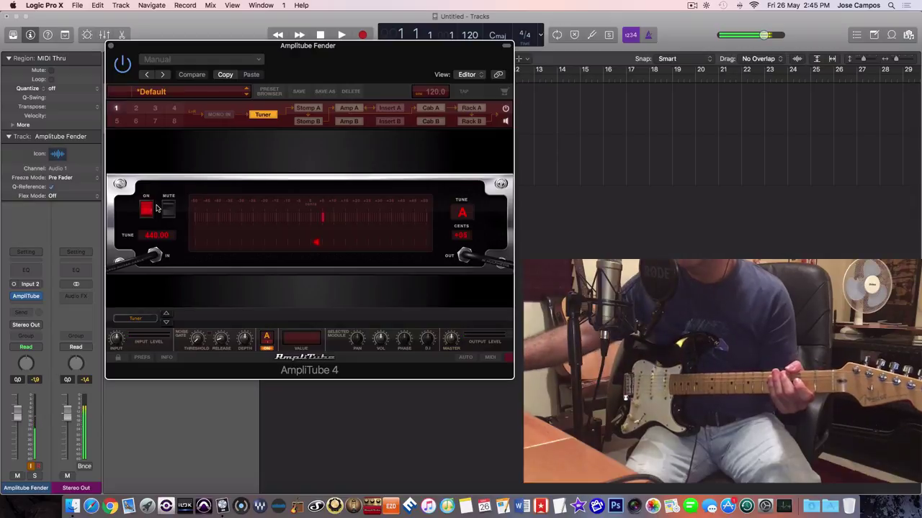
pyautogui.click(169, 209)
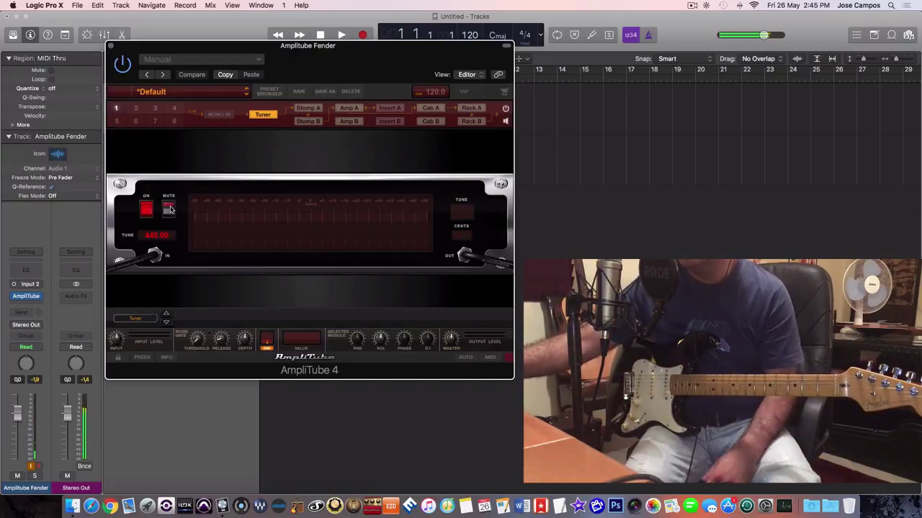
pyautogui.click(169, 209)
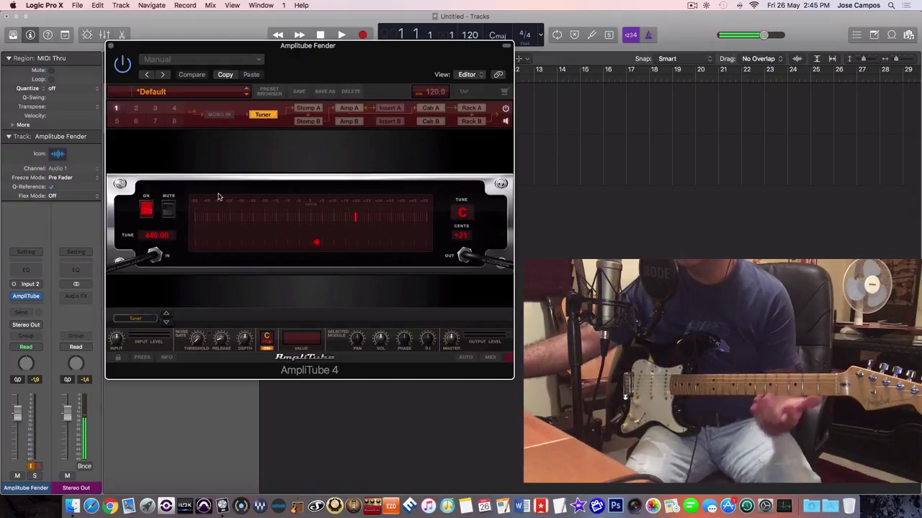
# Step through Stomp A, Stomp B, Amp A and Insert A, ending on Cab A's '65 Twin Reverb cabinet
pyautogui.click(306, 109)
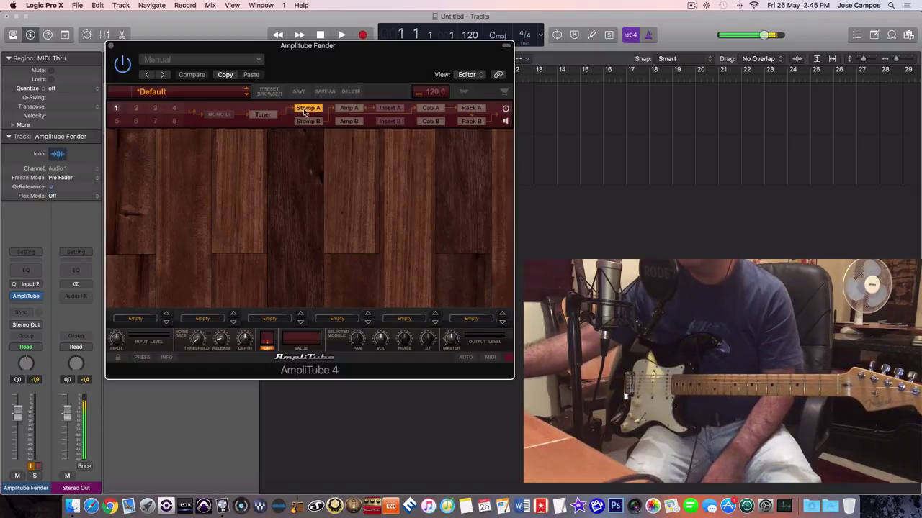
pyautogui.click(310, 122)
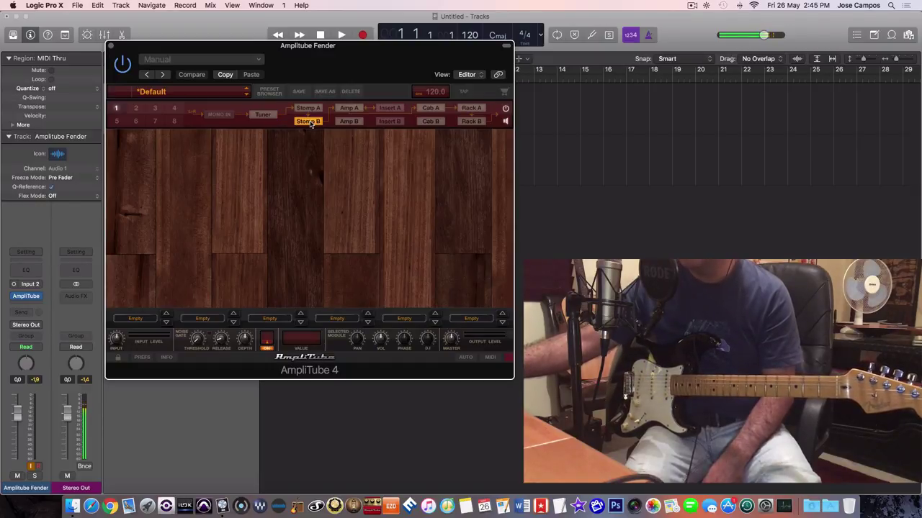
pyautogui.click(347, 108)
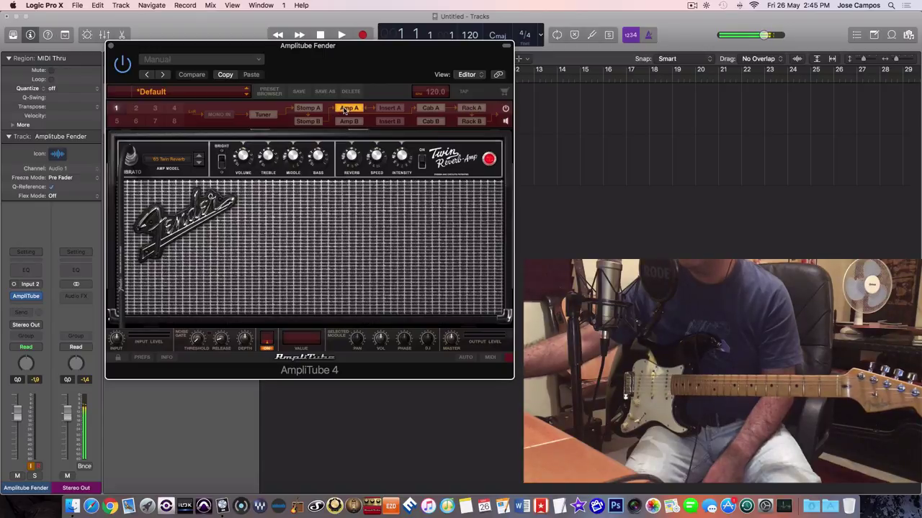
pyautogui.click(386, 109)
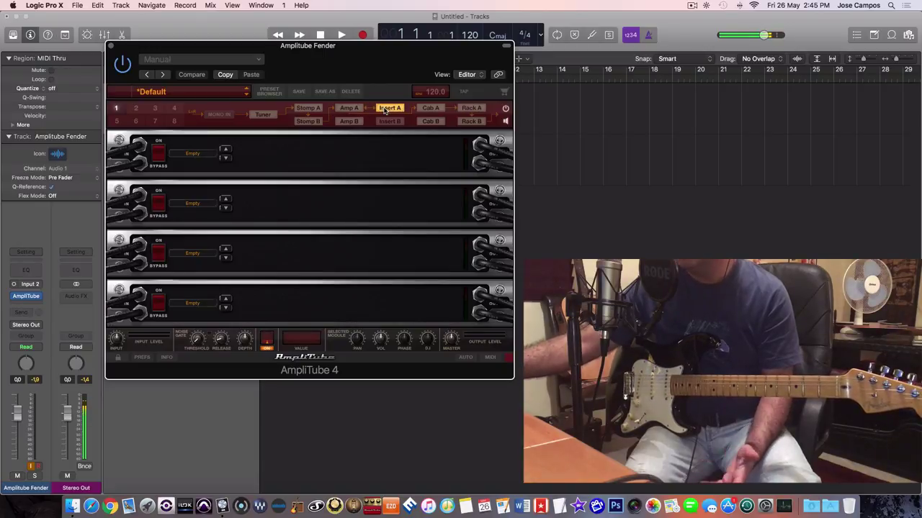
pyautogui.click(428, 109)
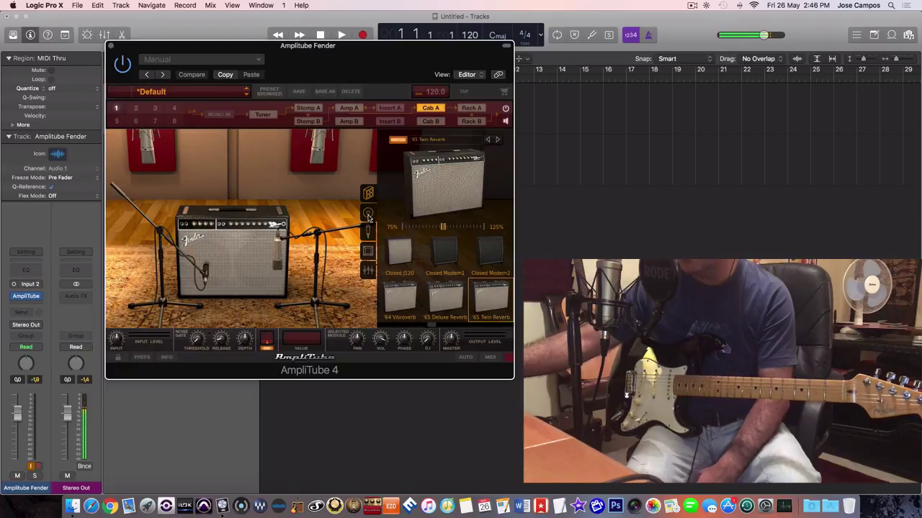
# Review the cabinet's speaker, Dynamic 57 mic, room and mix views, then show Rack A's empty slots
pyautogui.click(367, 215)
pyautogui.click(368, 232)
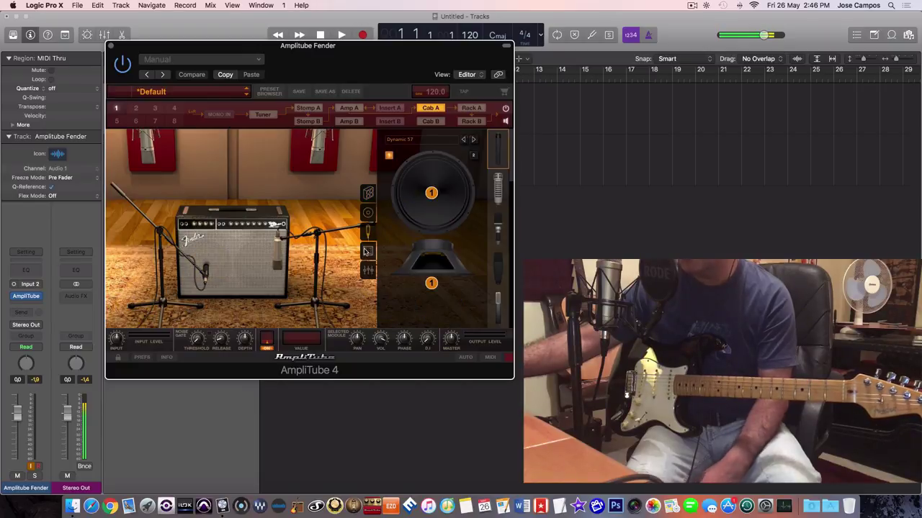
pyautogui.click(367, 252)
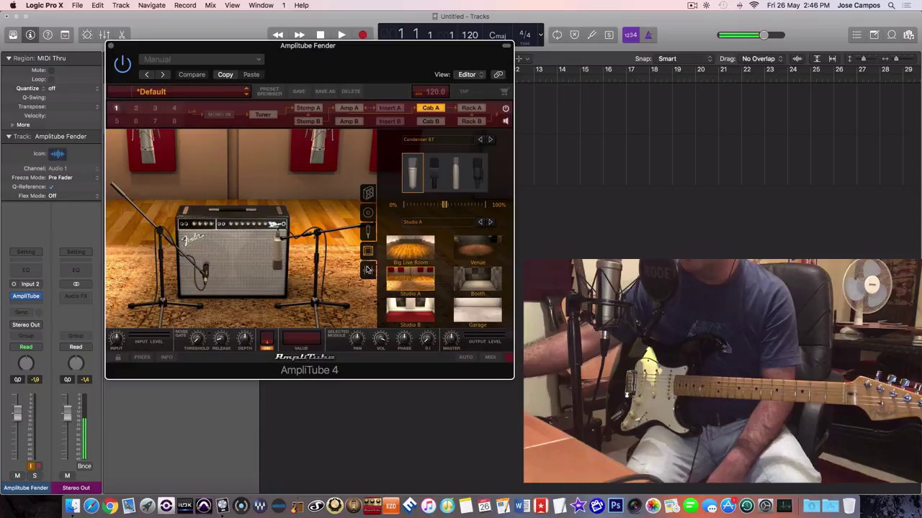
pyautogui.click(367, 270)
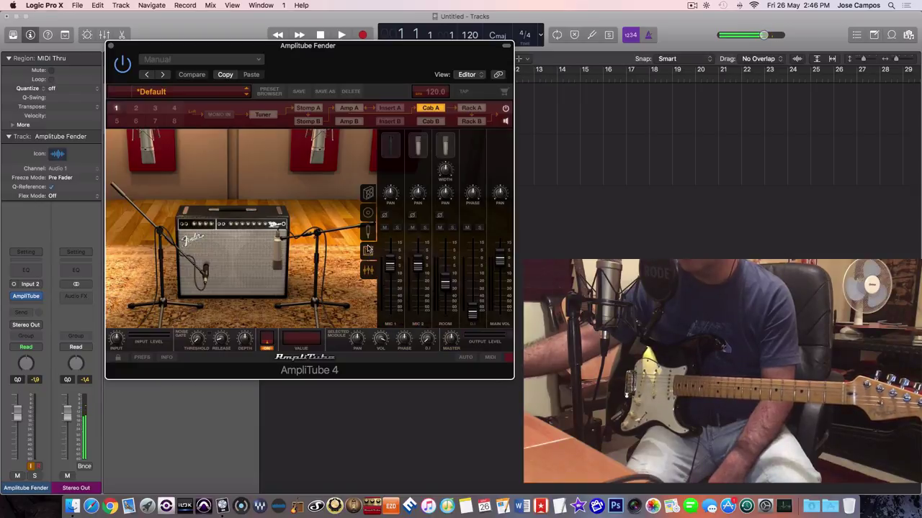
pyautogui.click(368, 234)
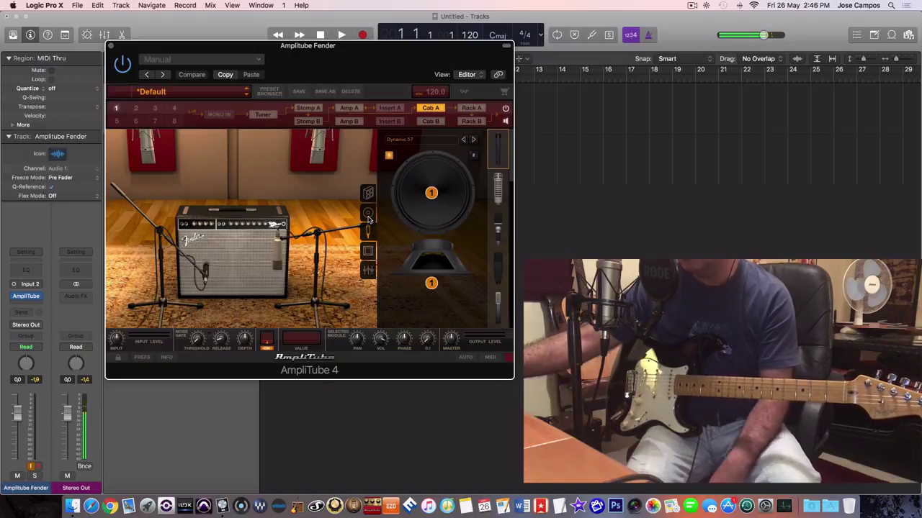
pyautogui.click(368, 193)
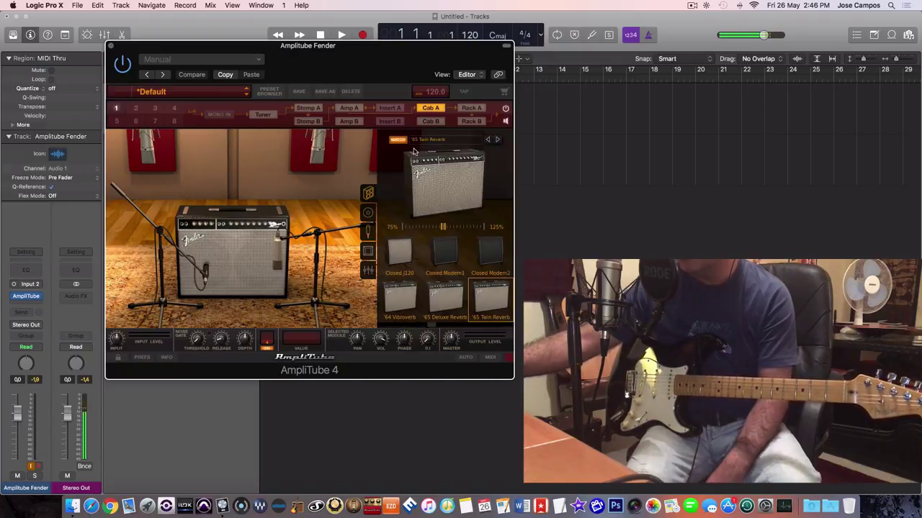
pyautogui.click(469, 109)
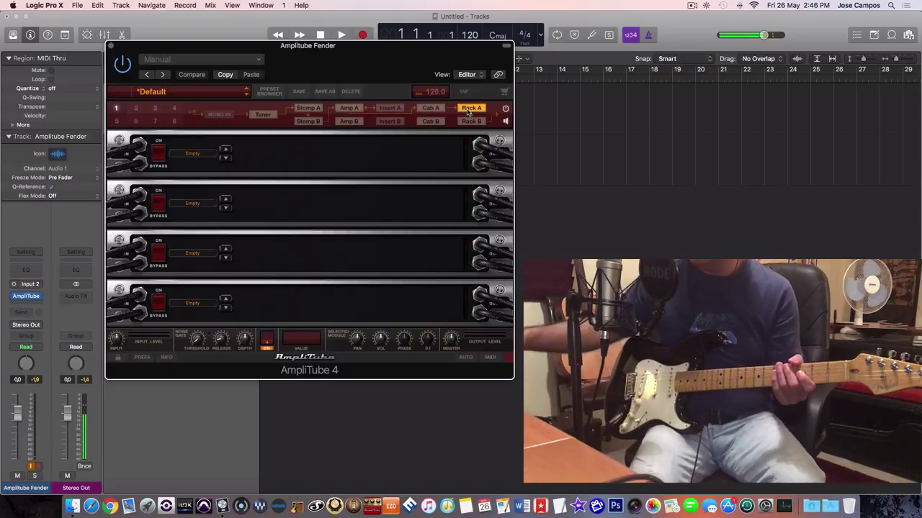
# Return to the Amp A module showing the Fender '65 Twin Reverb amp
pyautogui.click(347, 109)
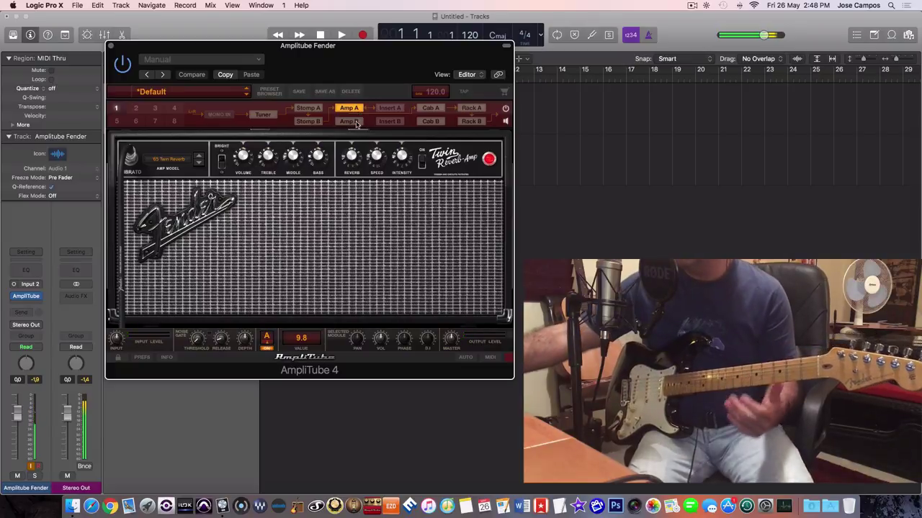
# Turn the Twin Reverb's Reverb knob down to 1.0 and its Volume up to 7.8
pyautogui.moveTo(353, 155); pyautogui.dragTo(360, 228)
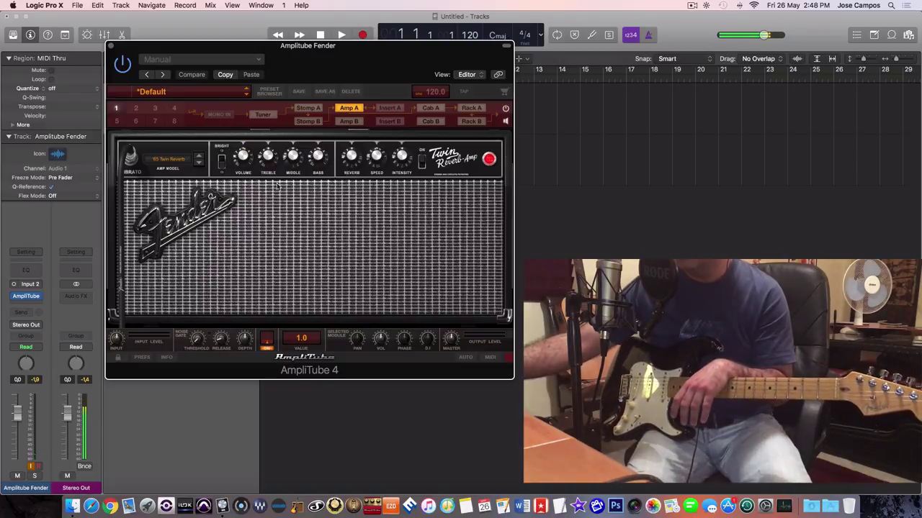
pyautogui.moveTo(244, 157); pyautogui.dragTo(244, 129)
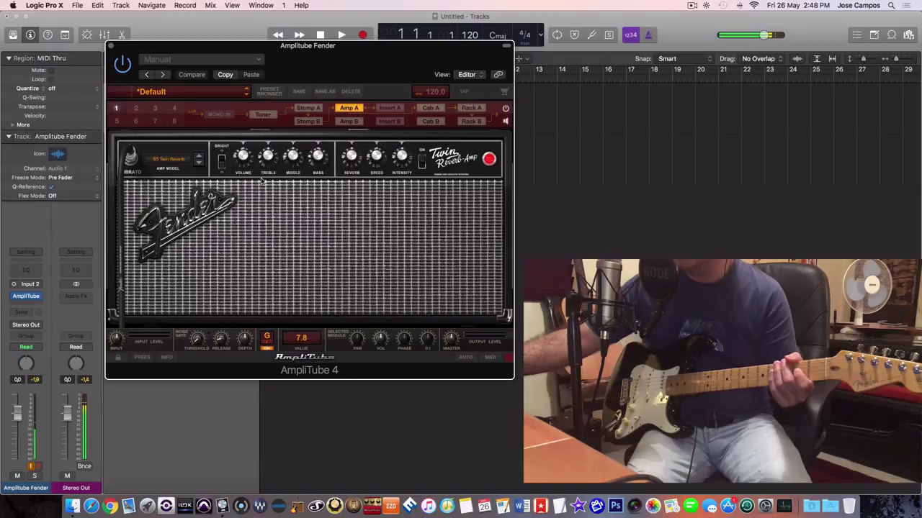
# Load the AmpliTube OverScream distortion pedal into Stomp A's first slot
pyautogui.click(310, 108)
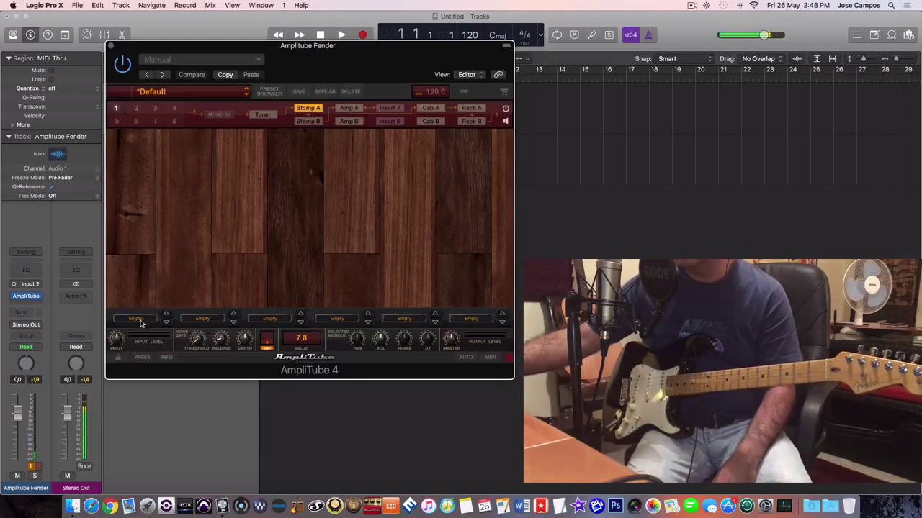
pyautogui.click(140, 323)
pyautogui.moveTo(140, 324)
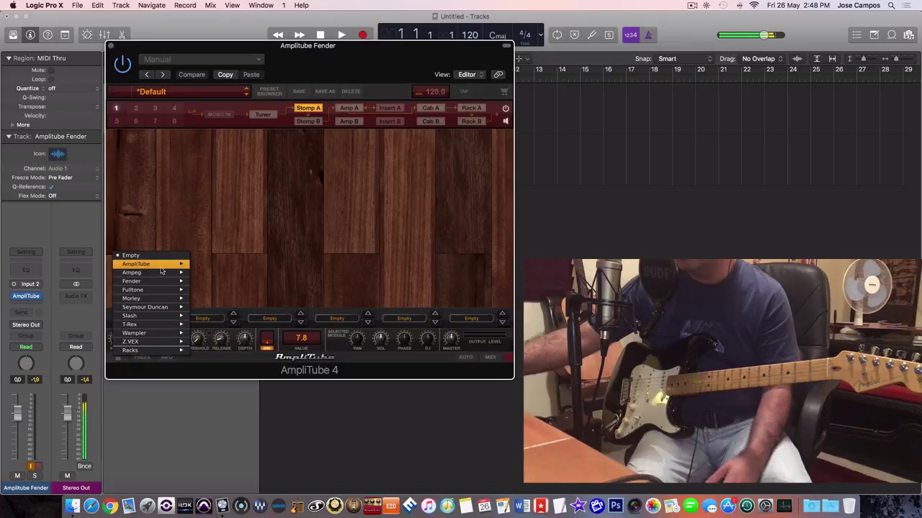
pyautogui.moveTo(181, 267)
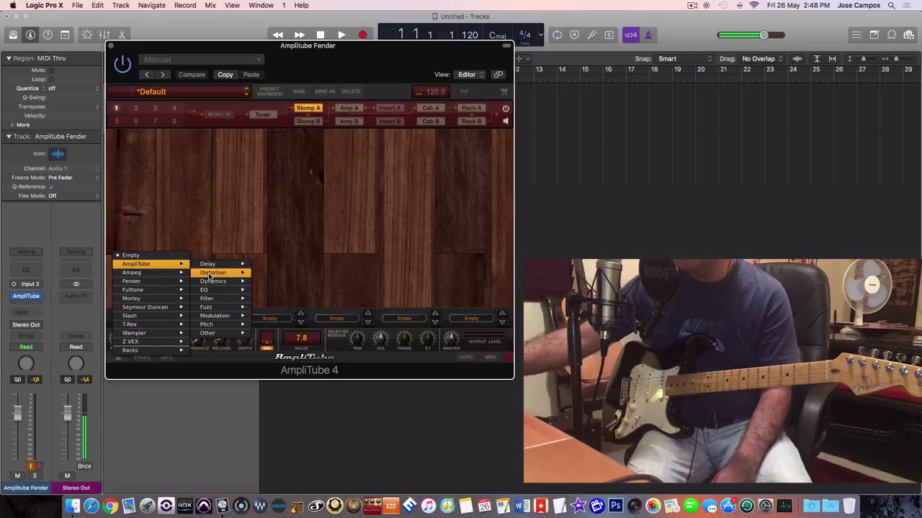
pyautogui.moveTo(216, 273)
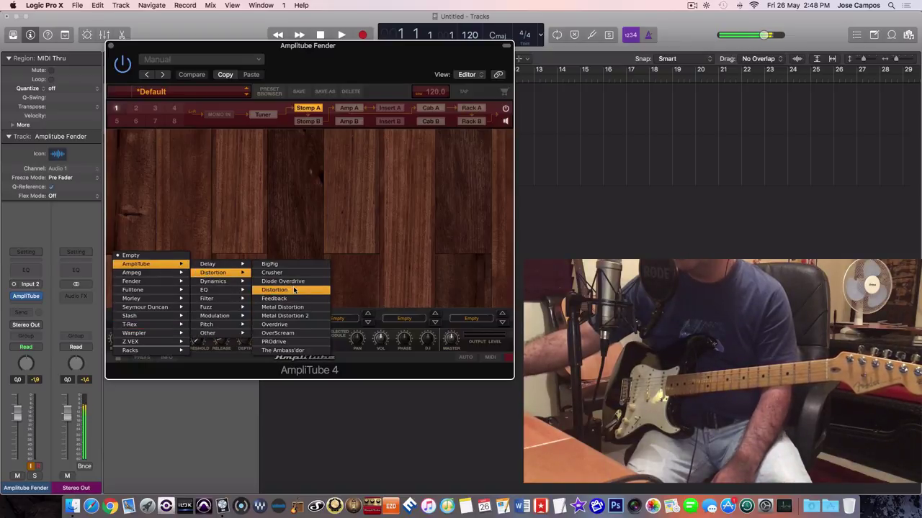
pyautogui.click(301, 333)
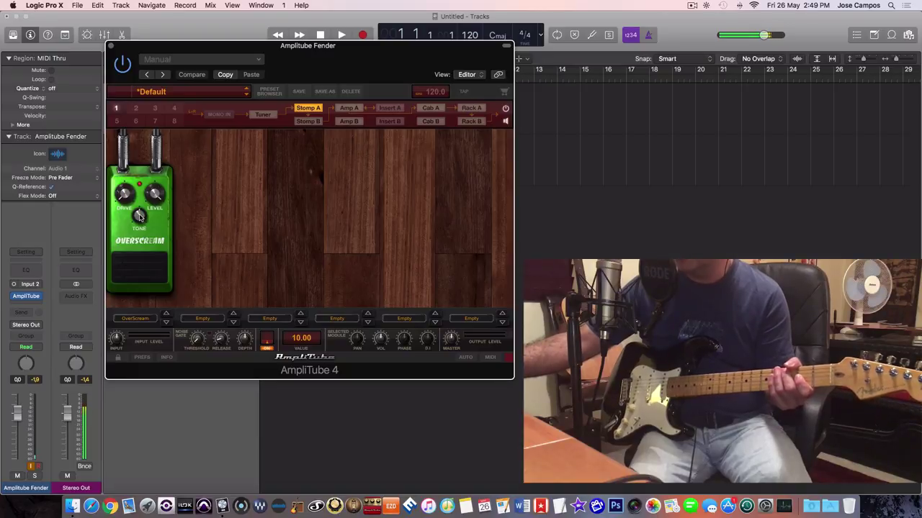
# Lower the Twin Reverb's volume to 8.0, then go back to the OverScream pedal
pyautogui.click(347, 109)
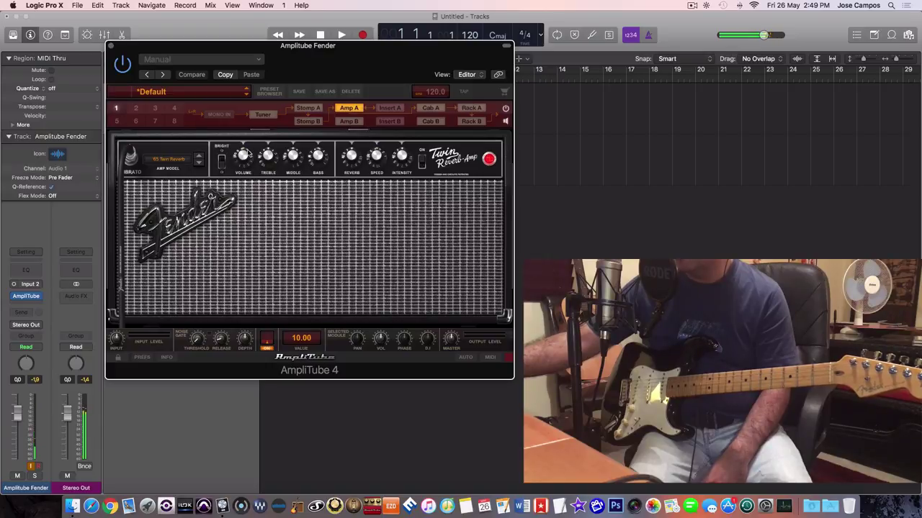
pyautogui.scroll(-2, 243, 154)
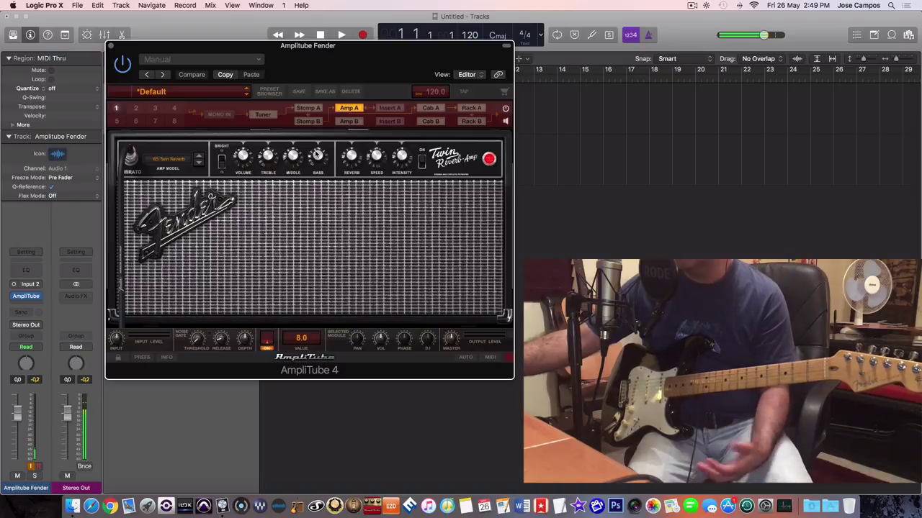
pyautogui.click(308, 110)
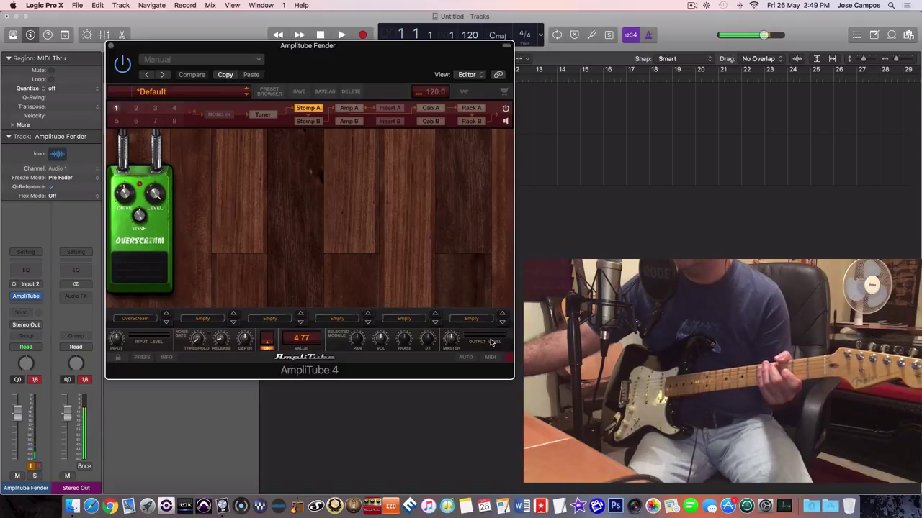
# Raise the OverScream's drive and pull its level down from 10.00 to 8.36
pyautogui.click(349, 109)
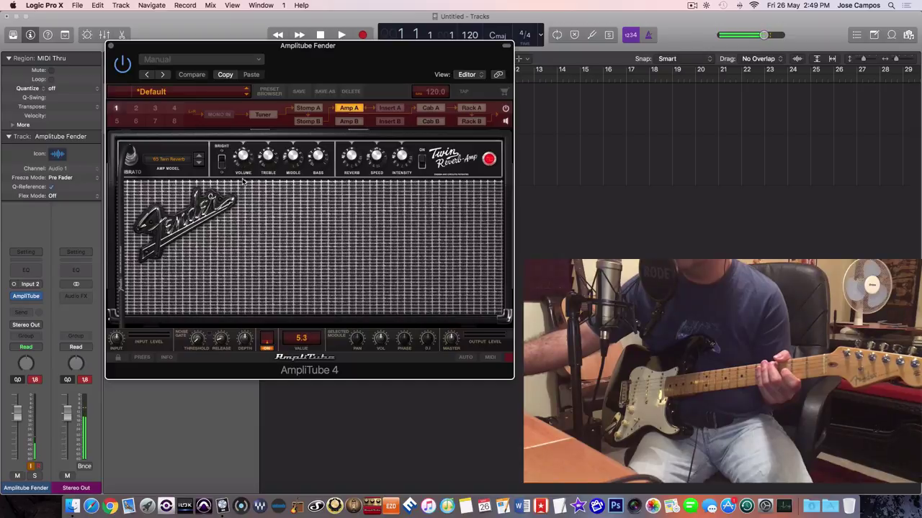
pyautogui.click(308, 108)
pyautogui.moveTo(126, 193); pyautogui.dragTo(146, 170)
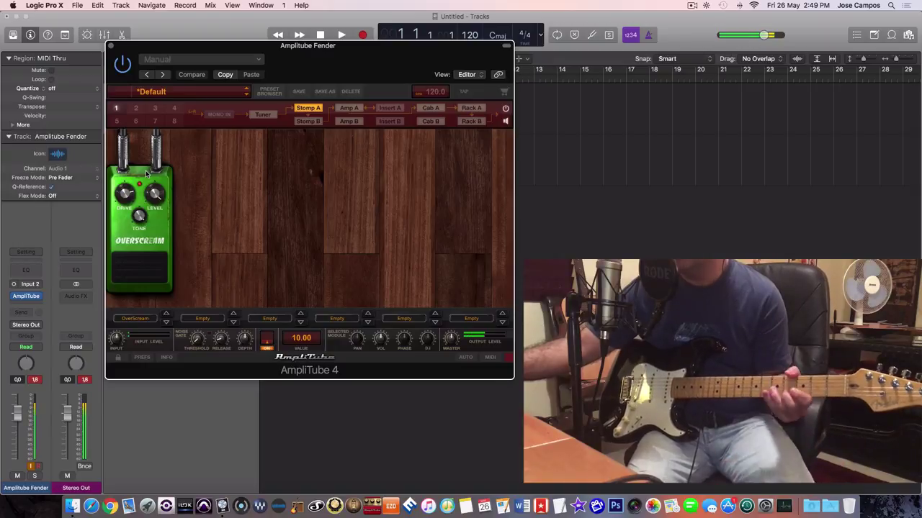
pyautogui.moveTo(145, 170); pyautogui.dragTo(146, 214)
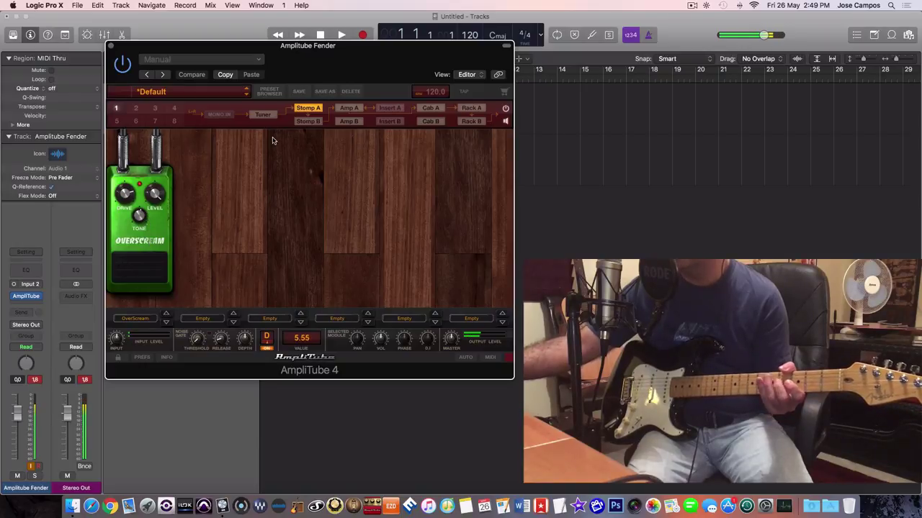
pyautogui.click(347, 109)
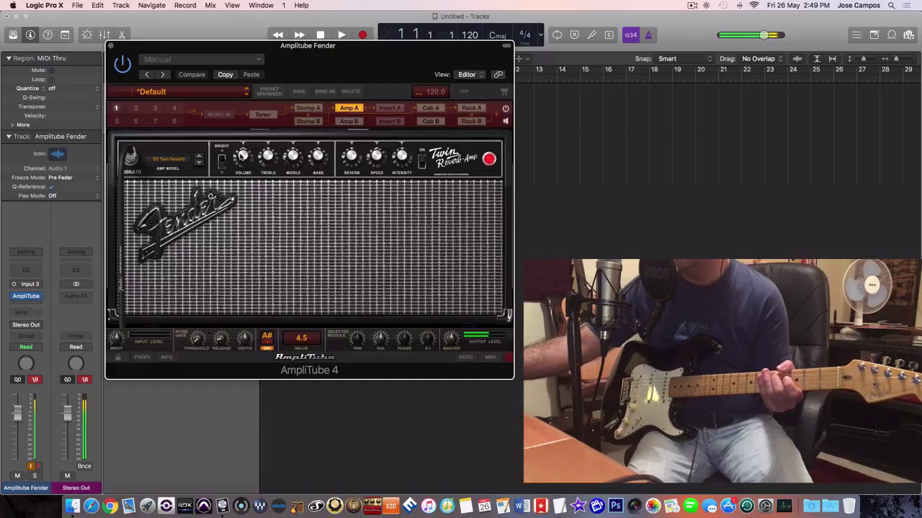
pyautogui.click(35, 379)
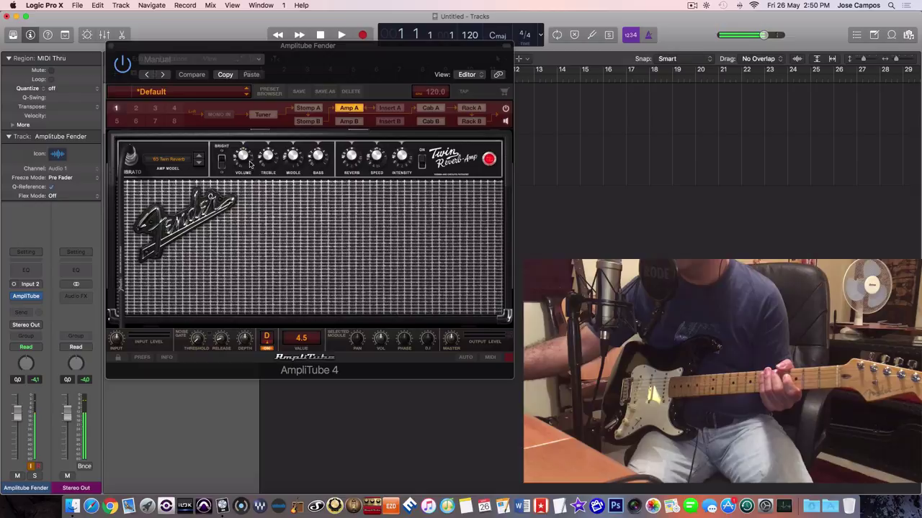
pyautogui.click(308, 109)
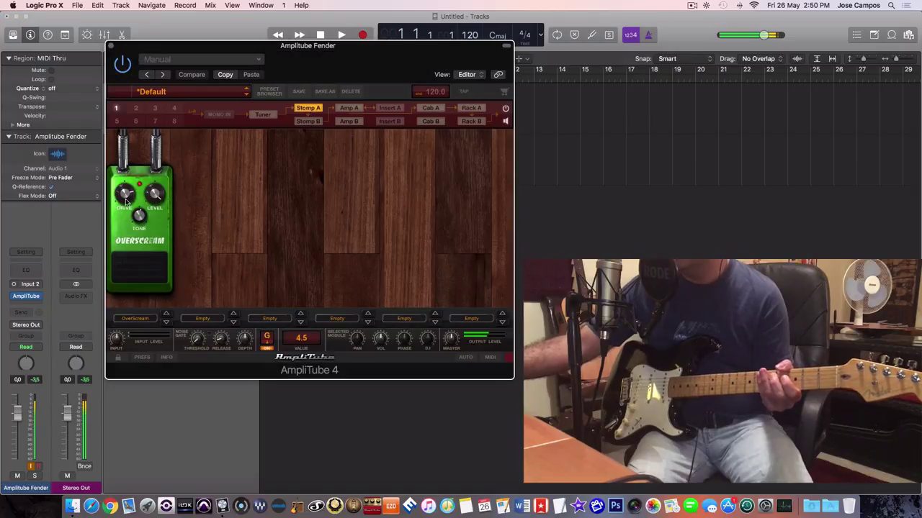
pyautogui.click(350, 109)
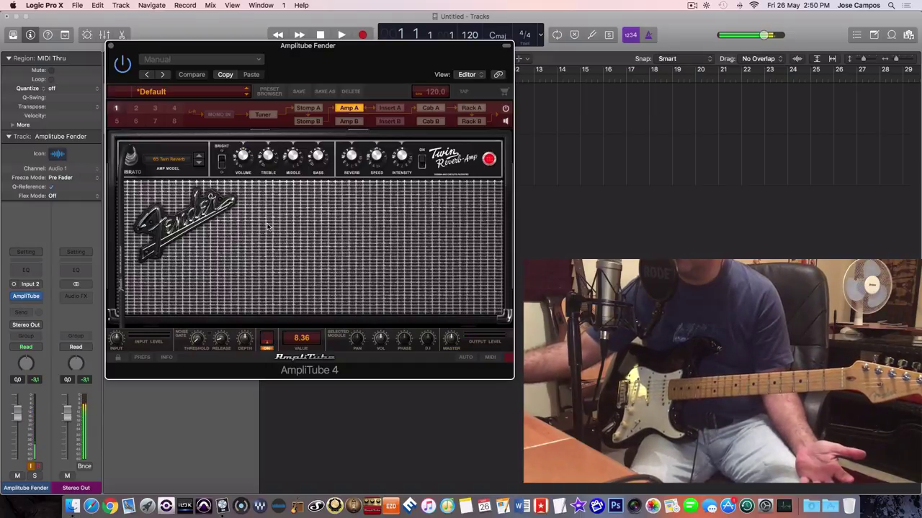
pyautogui.click(308, 109)
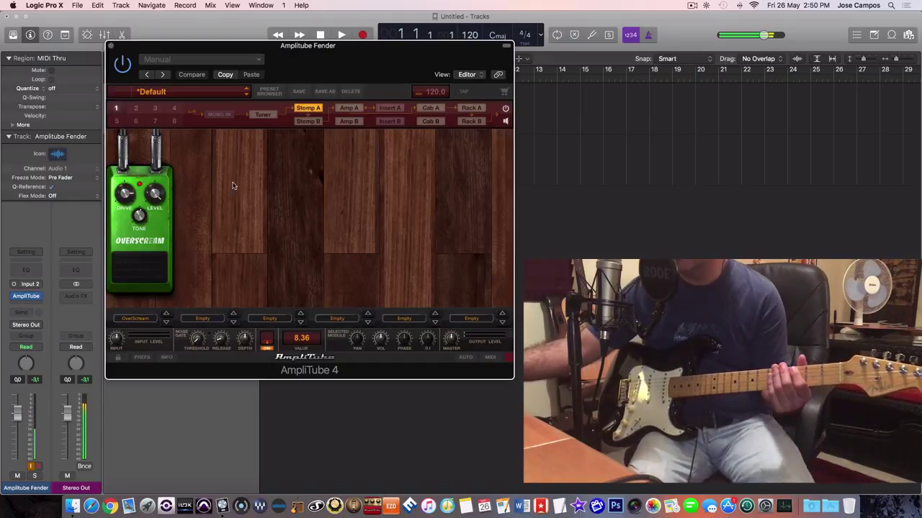
pyautogui.click(349, 110)
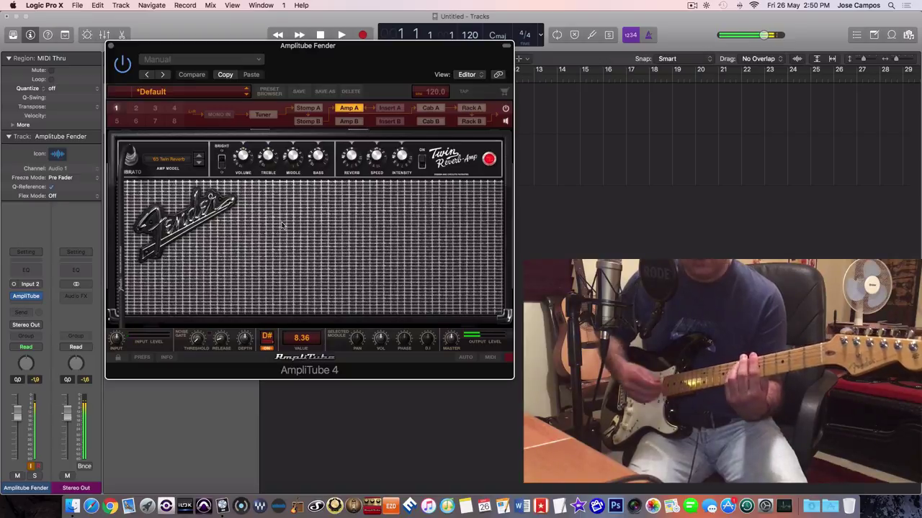
pyautogui.click(317, 113)
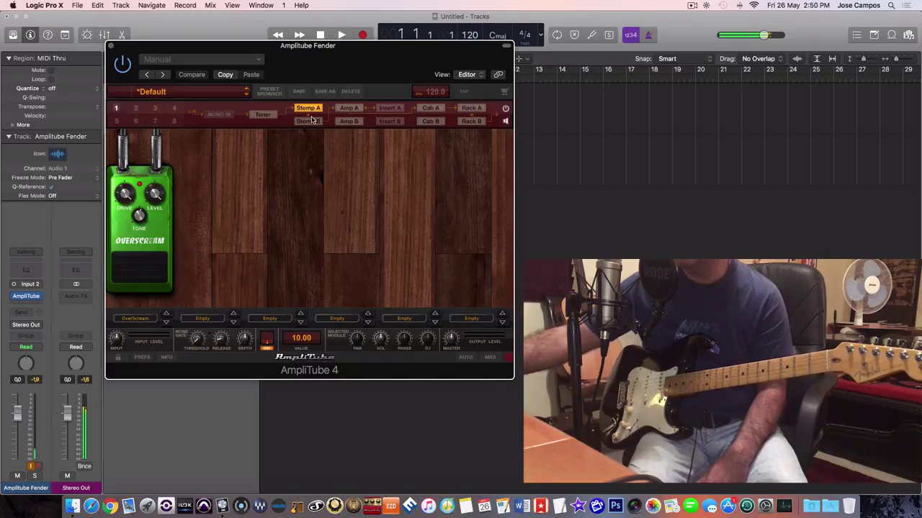
pyautogui.click(349, 109)
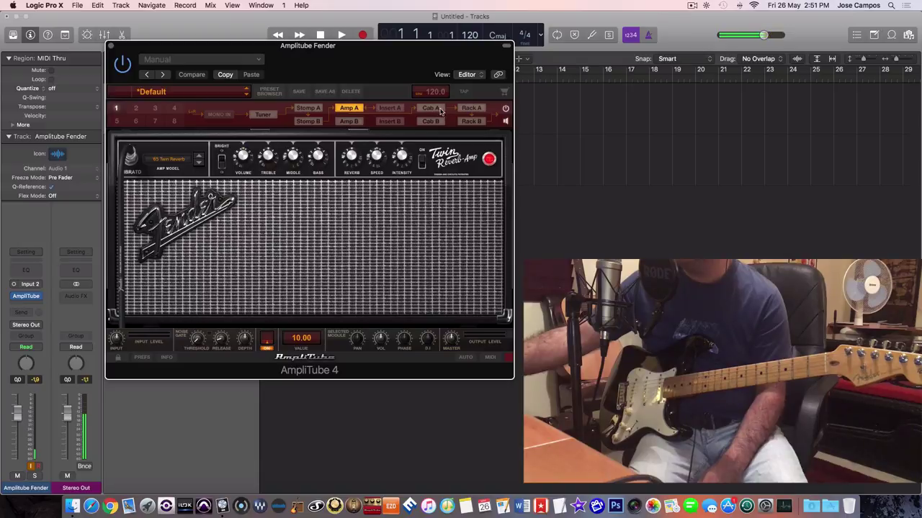
# Turn Rack A's Digital Delay mix down to about 5%
pyautogui.click(471, 108)
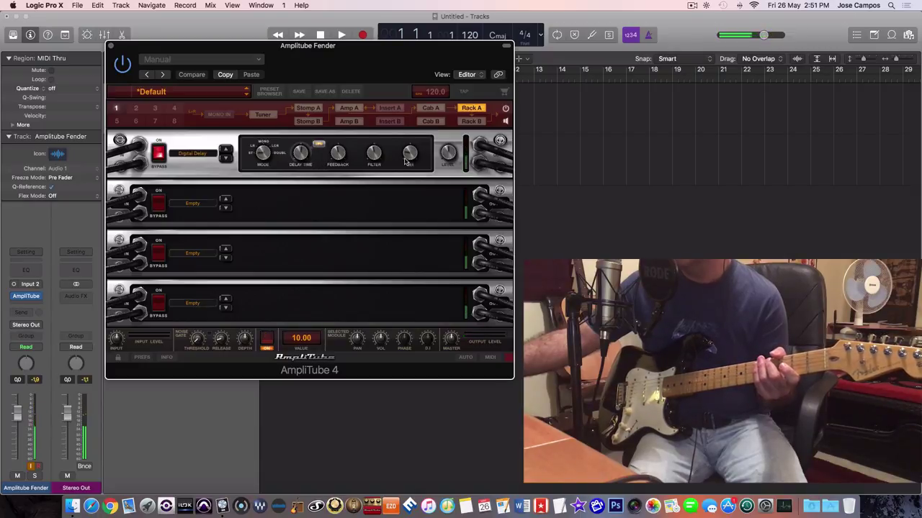
pyautogui.moveTo(407, 165); pyautogui.dragTo(405, 168)
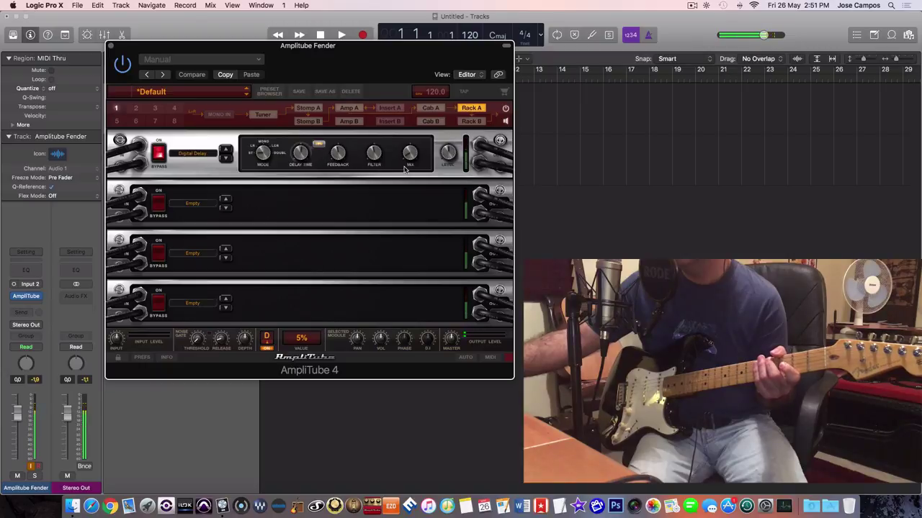
# Load a Digital Reverb into the second rack slot and set its mix to 2.0%
pyautogui.click(226, 208)
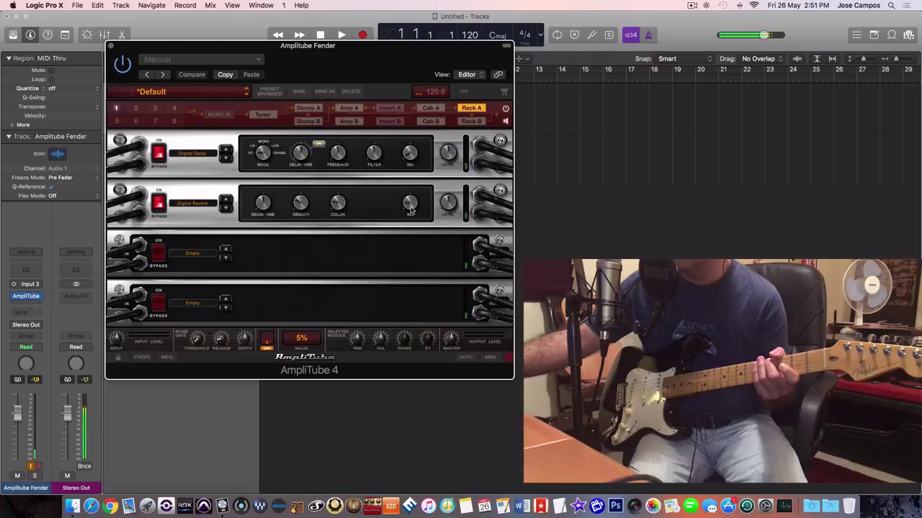
pyautogui.moveTo(411, 209); pyautogui.dragTo(413, 218)
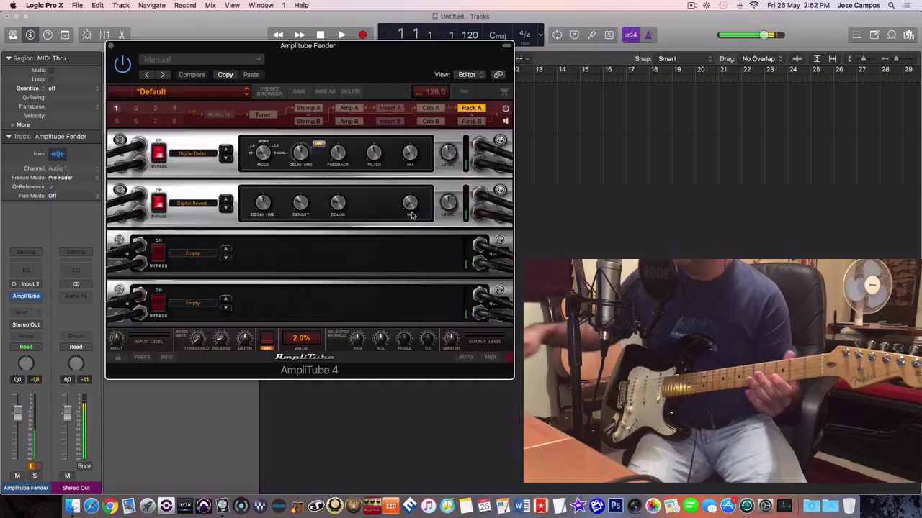
# Add a Slash Booster pedal to the empty stomp slot on the pedalboard
pyautogui.click(308, 108)
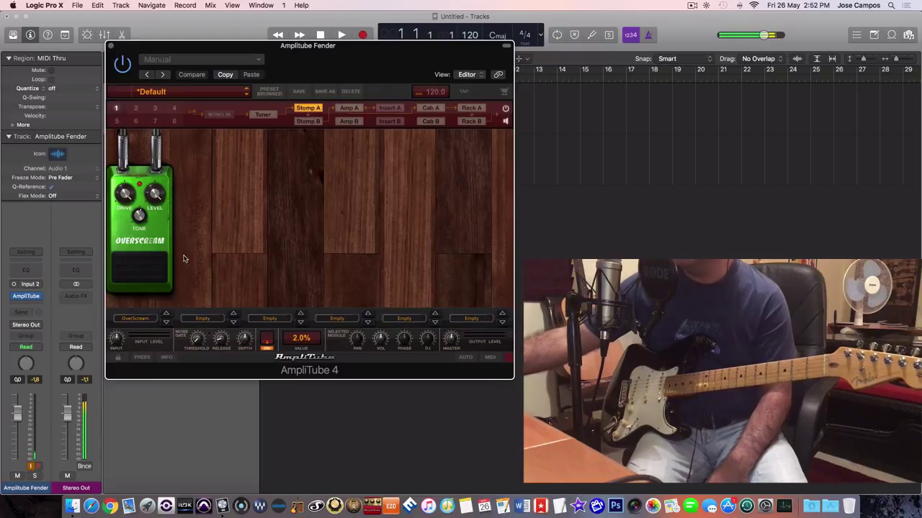
pyautogui.click(202, 322)
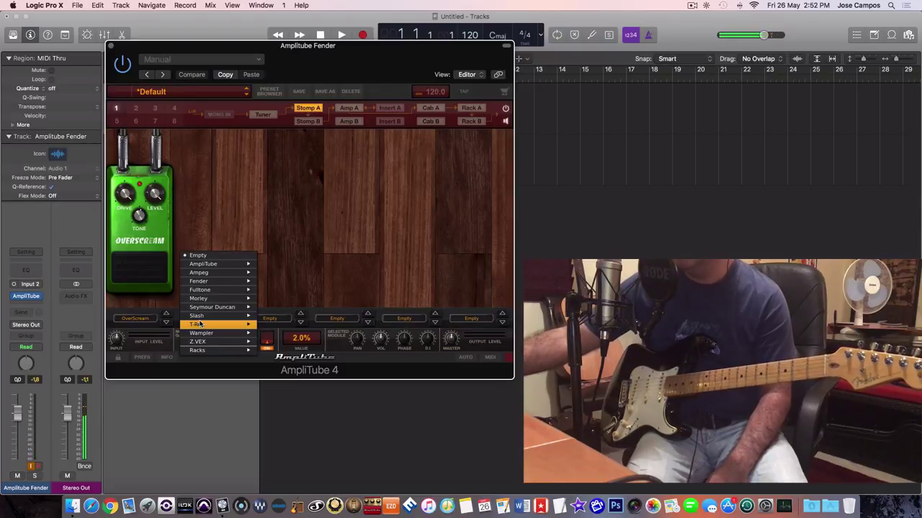
pyautogui.moveTo(203, 325)
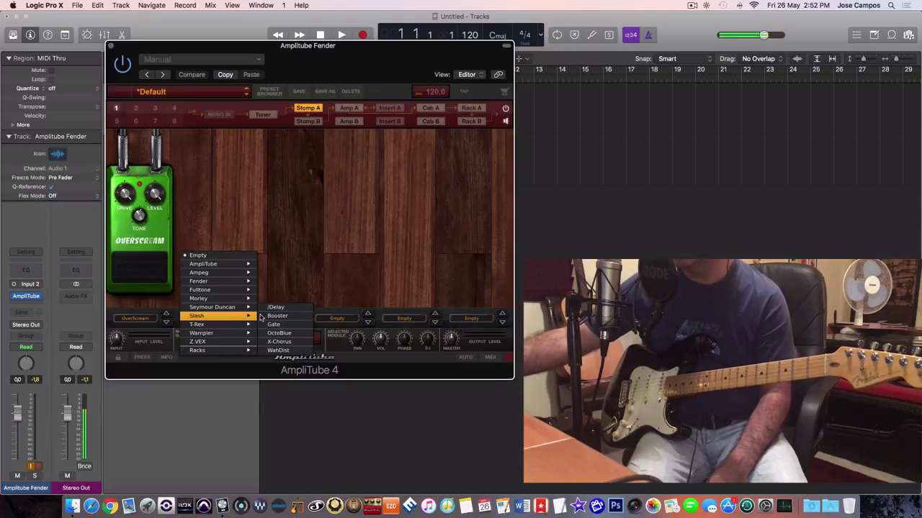
pyautogui.click(282, 319)
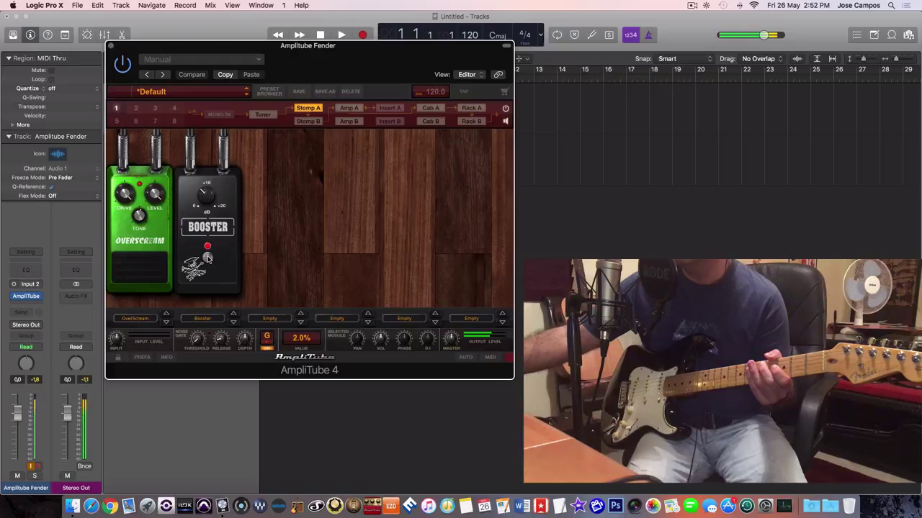
# Set the Booster gain to 8.8 and move it ahead of the OverScream pedal
pyautogui.click(207, 258)
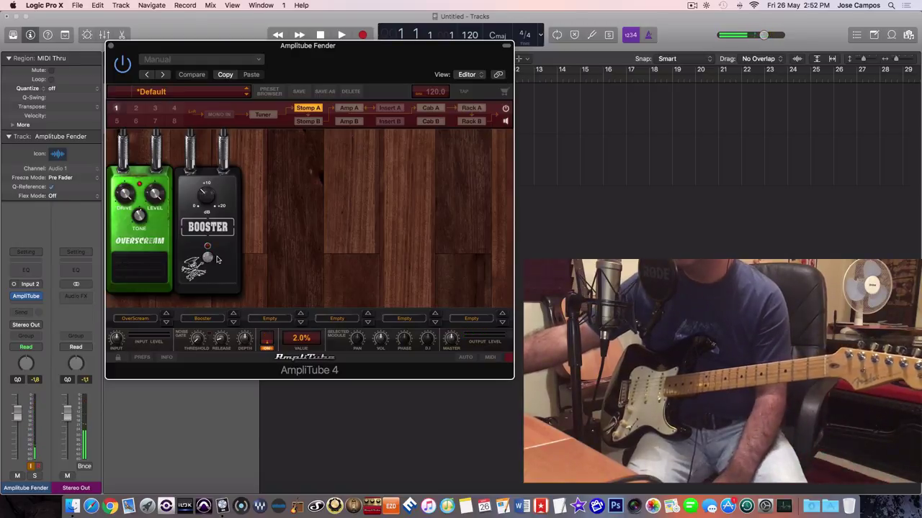
pyautogui.moveTo(207, 204); pyautogui.dragTo(206, 188)
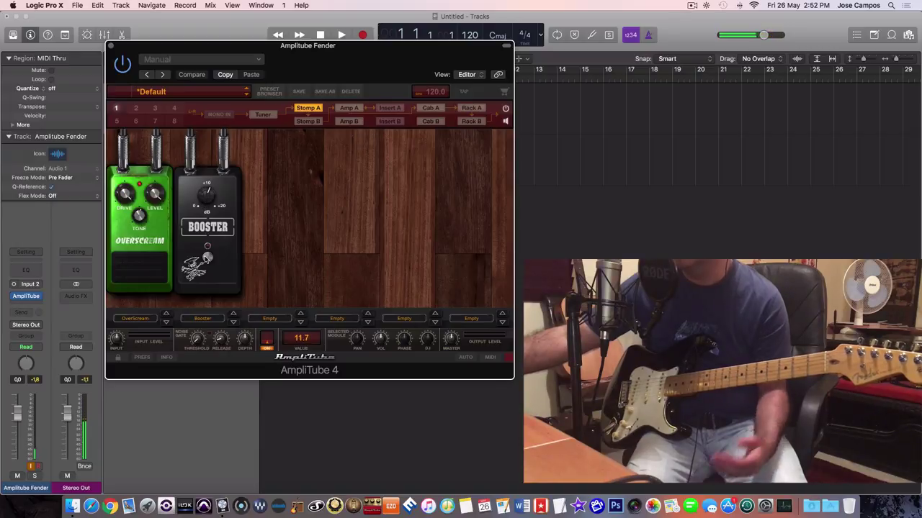
pyautogui.click(207, 257)
pyautogui.moveTo(209, 204); pyautogui.dragTo(210, 213)
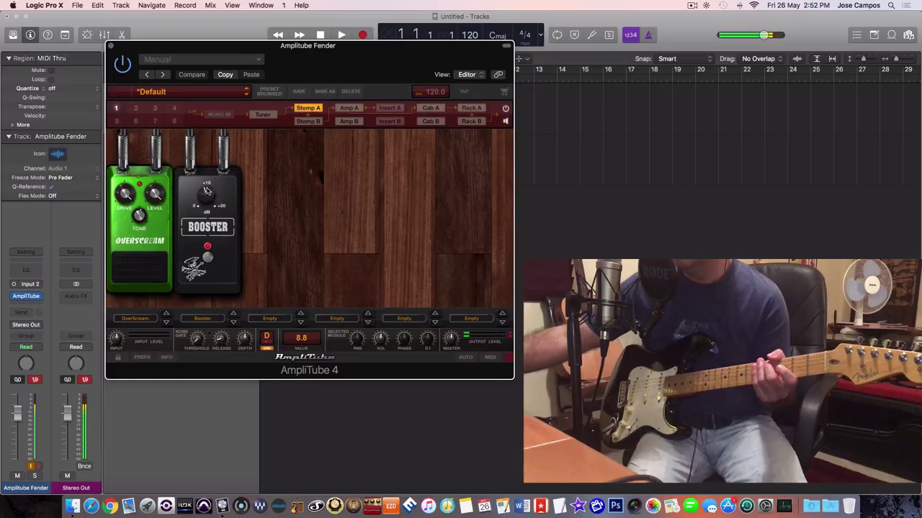
pyautogui.moveTo(205, 179); pyautogui.dragTo(149, 177)
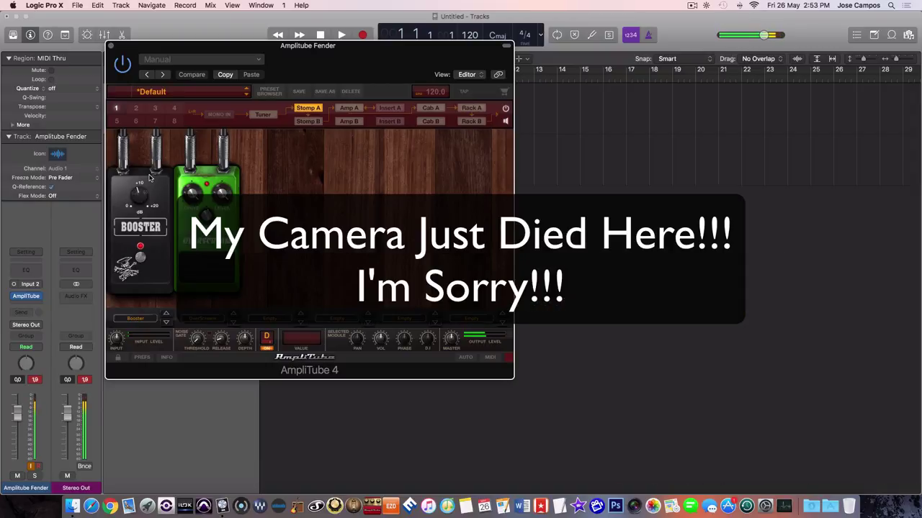
# Replace the Booster with an AmpliTube Distortion OverScream, giving two OverScreams in the chain
pyautogui.click(137, 319)
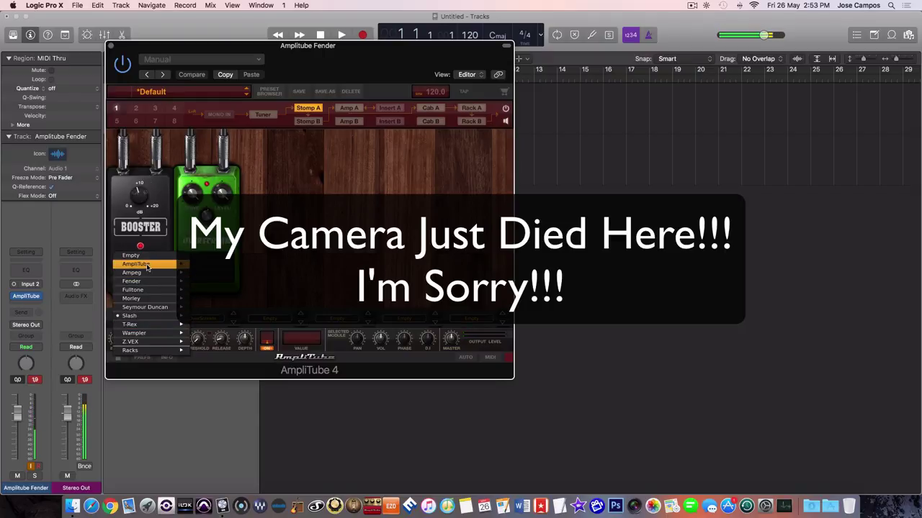
pyautogui.moveTo(147, 265)
pyautogui.moveTo(216, 275)
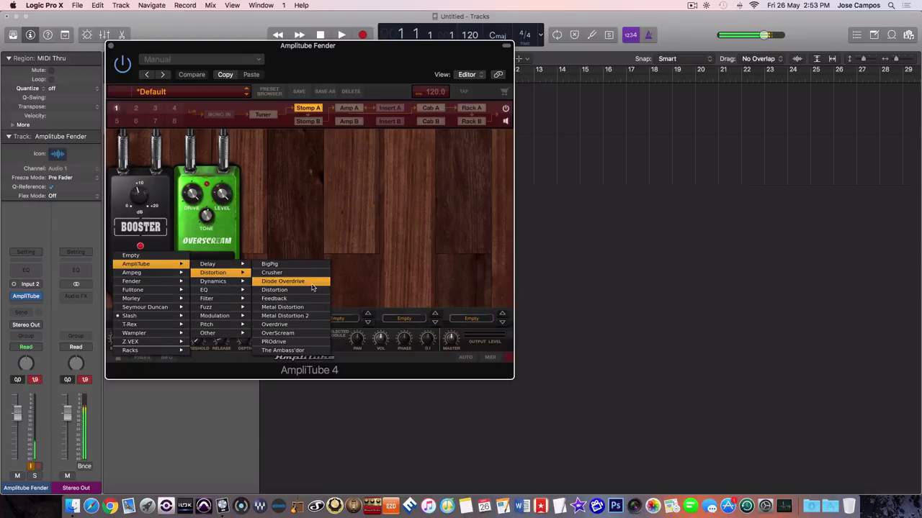
pyautogui.click(309, 333)
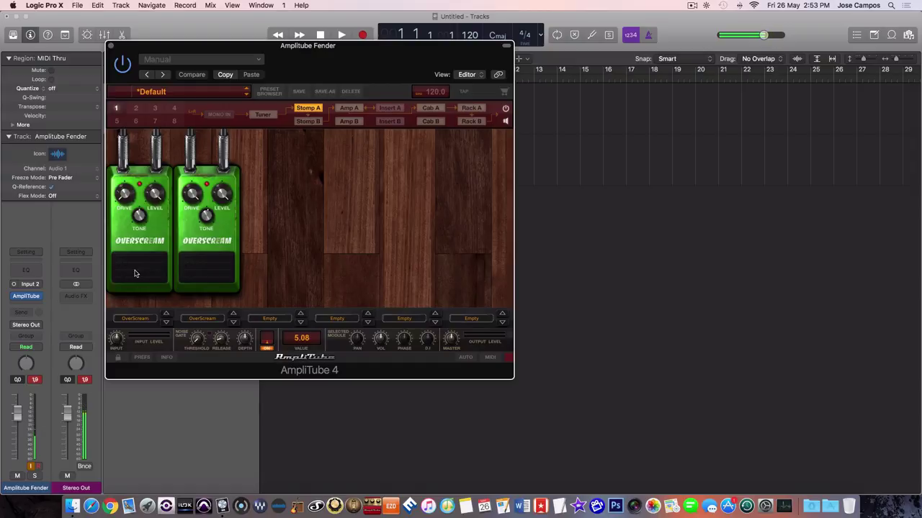
# Raise the Noise Gate Threshold knob to -74.2dB
pyautogui.click(198, 341)
pyautogui.moveTo(198, 341); pyautogui.dragTo(198, 327)
# Select Amp A in the signal chain to show the Fender '65 Twin Reverb
pyautogui.click(346, 111)
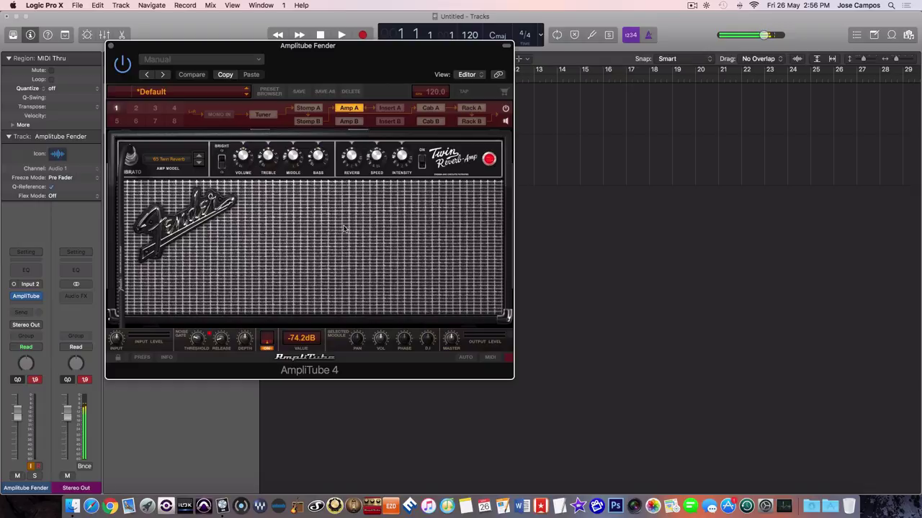